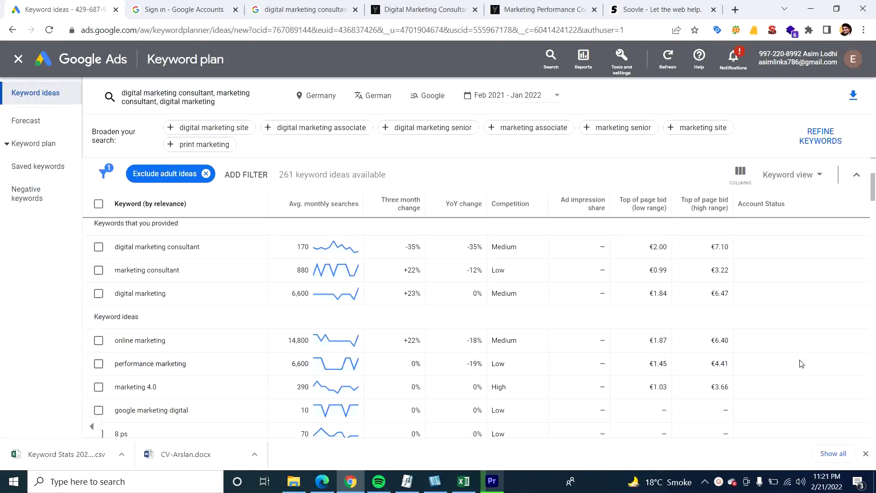
Step: Copy the consultyasser.com homepage address, then return to the Keyword ideas tab
click(529, 10)
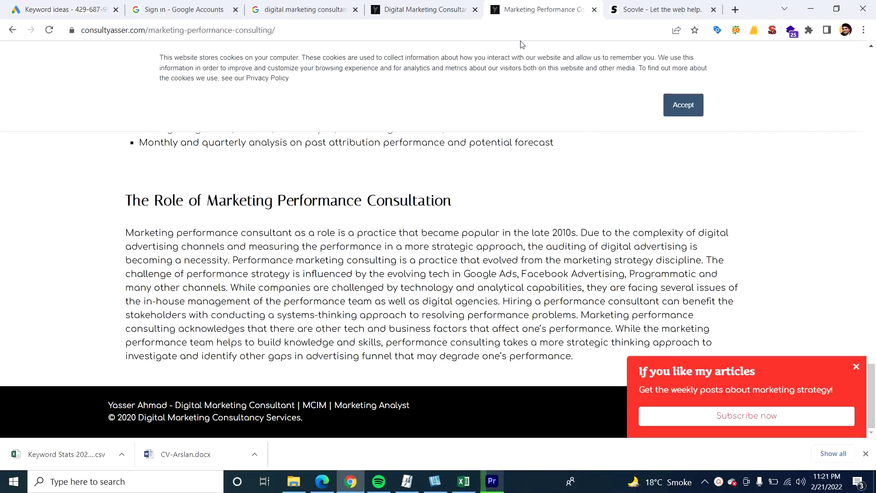
click(425, 9)
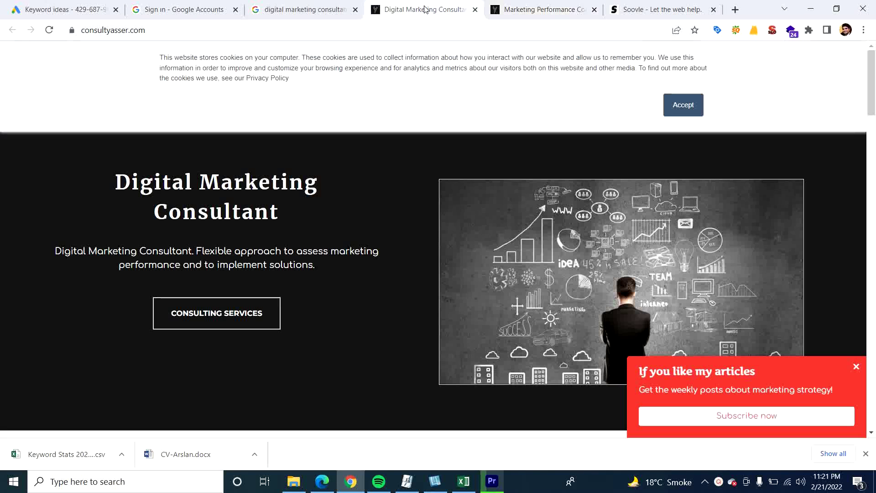
click(160, 32)
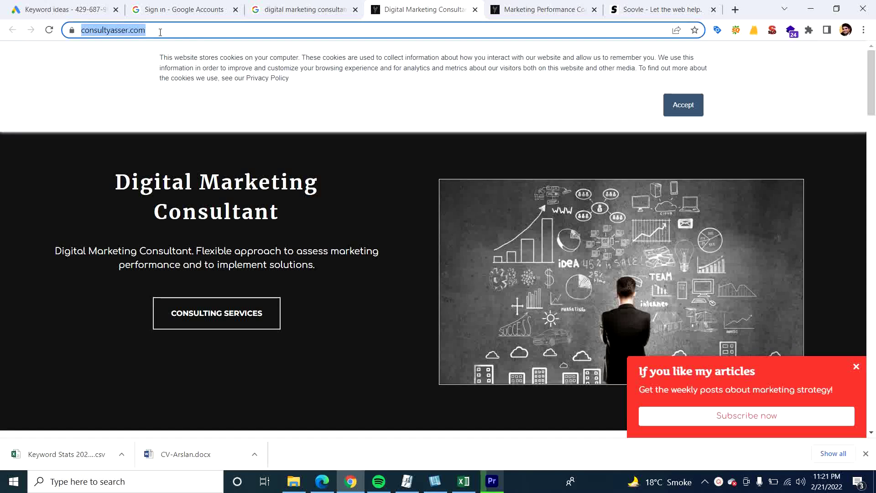
right_click(117, 29)
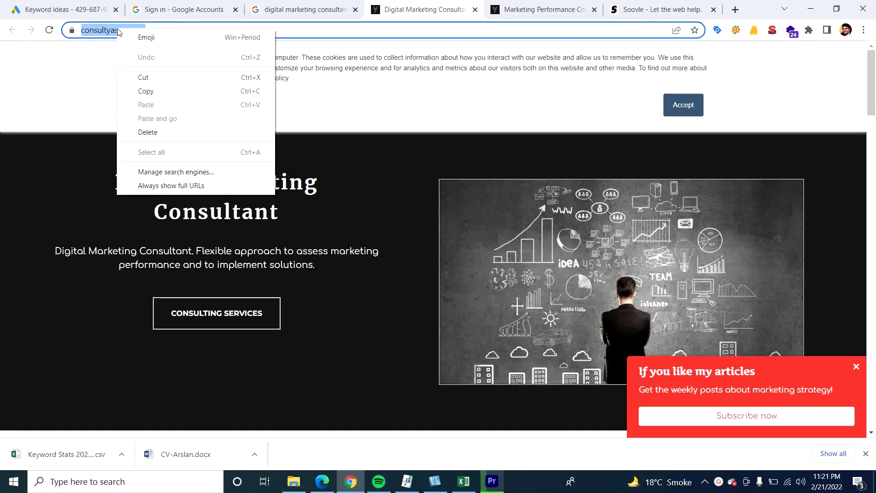
click(146, 91)
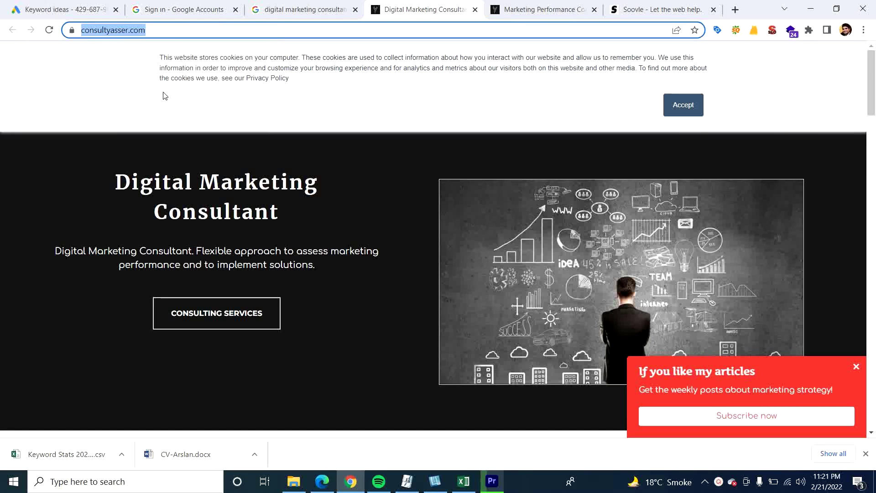
click(59, 6)
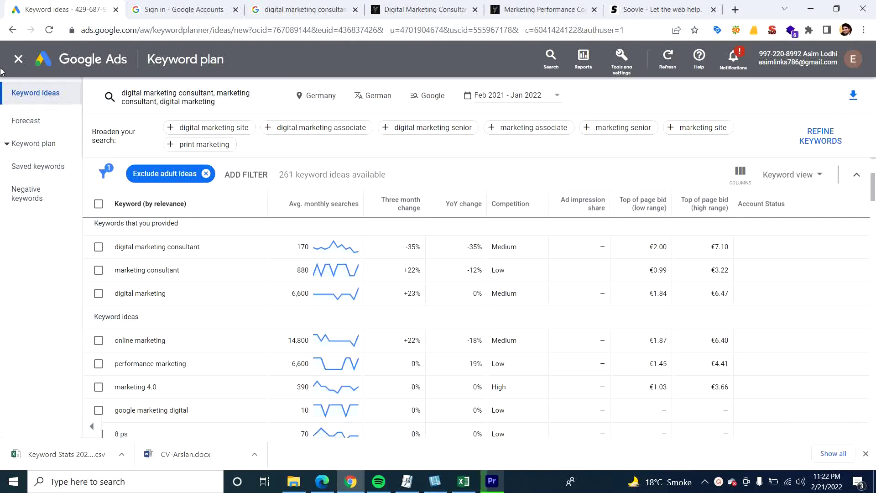
Step: Go back to the Keyword Planner home and choose Discover new keywords
click(11, 31)
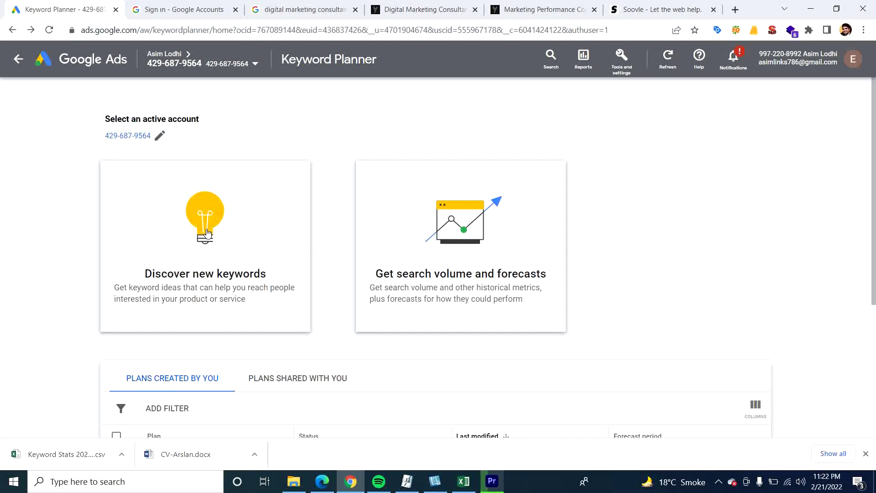
click(207, 233)
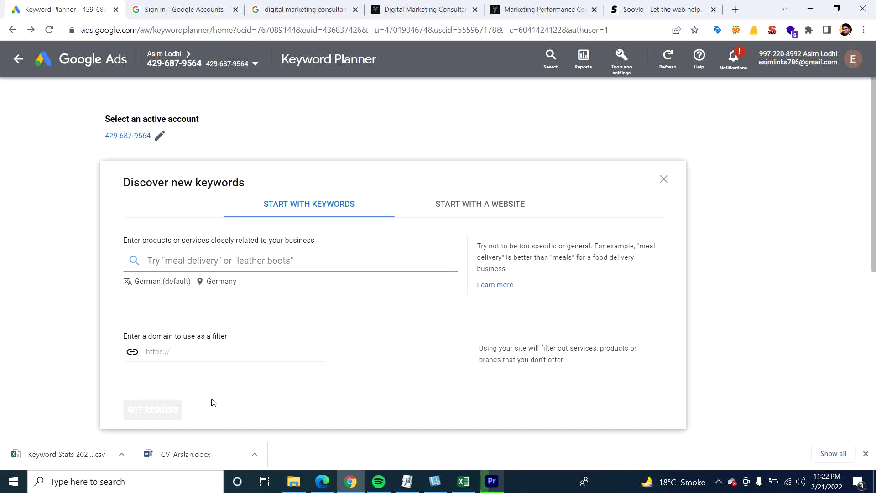
click(300, 260)
click(481, 211)
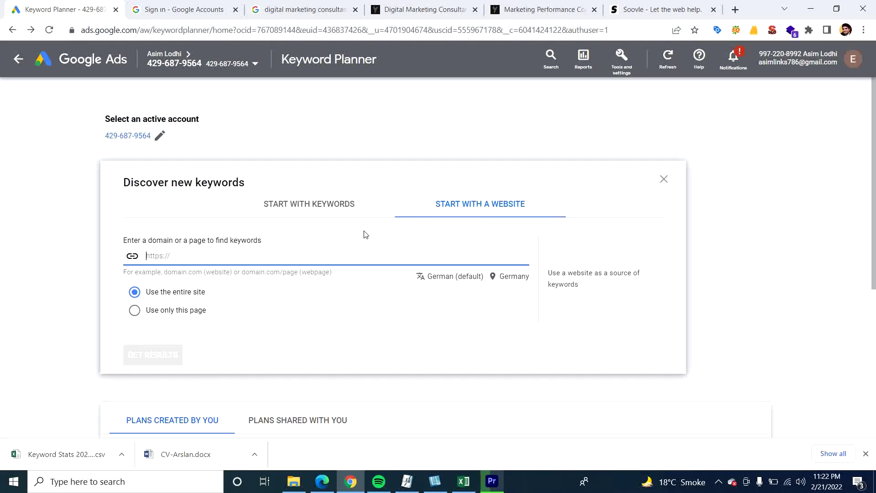
key(ctrl+v)
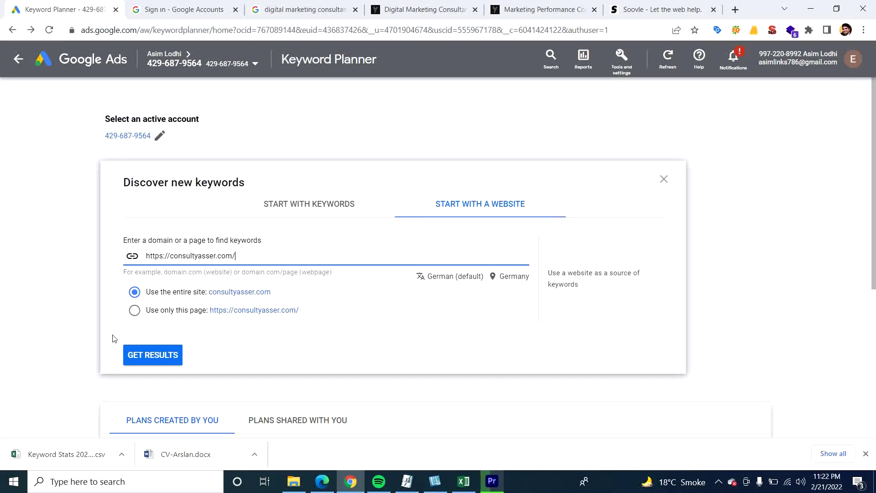
click(134, 311)
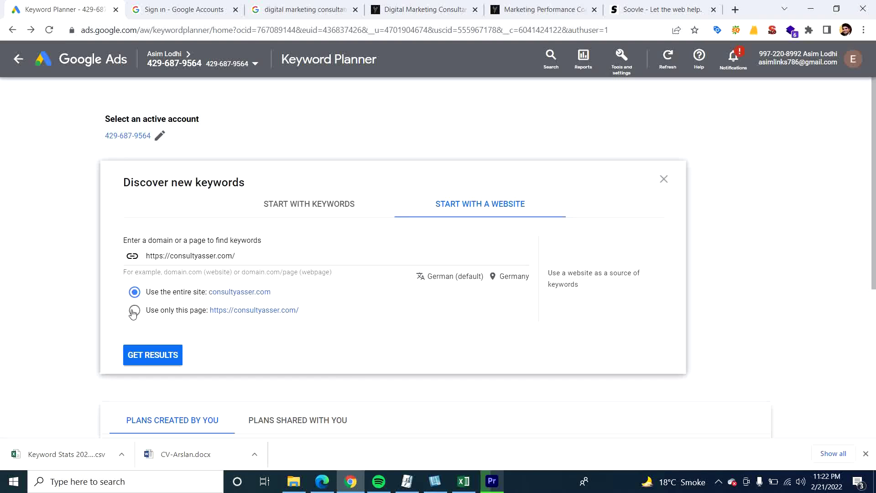
Step: Get results for consultyasser.com and scroll through the 371 keyword ideas
click(153, 358)
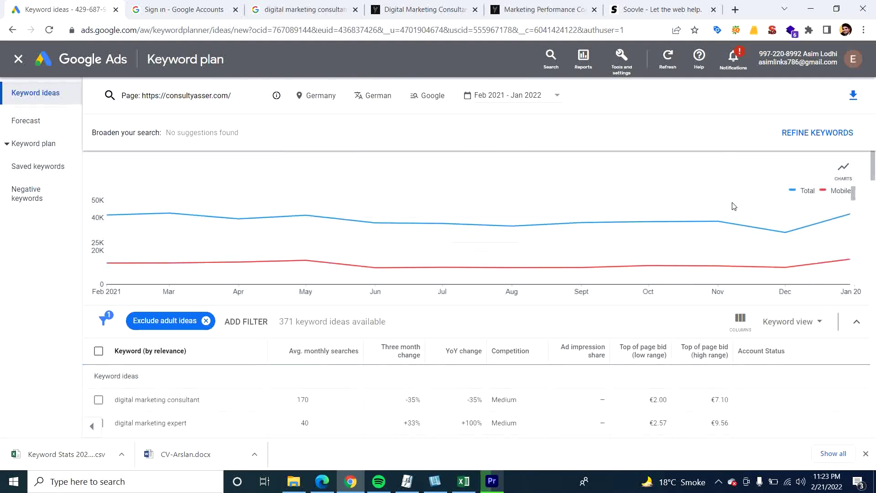
mouse_move(824, 226)
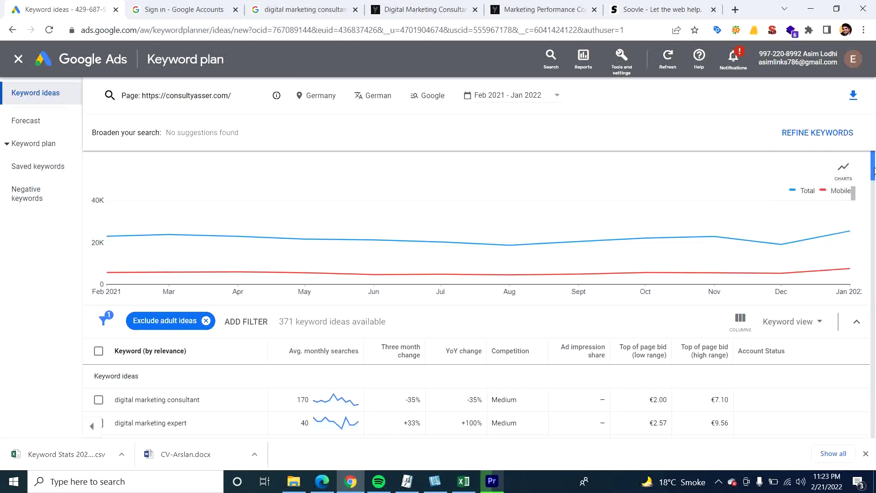
drag(874, 171, 874, 185)
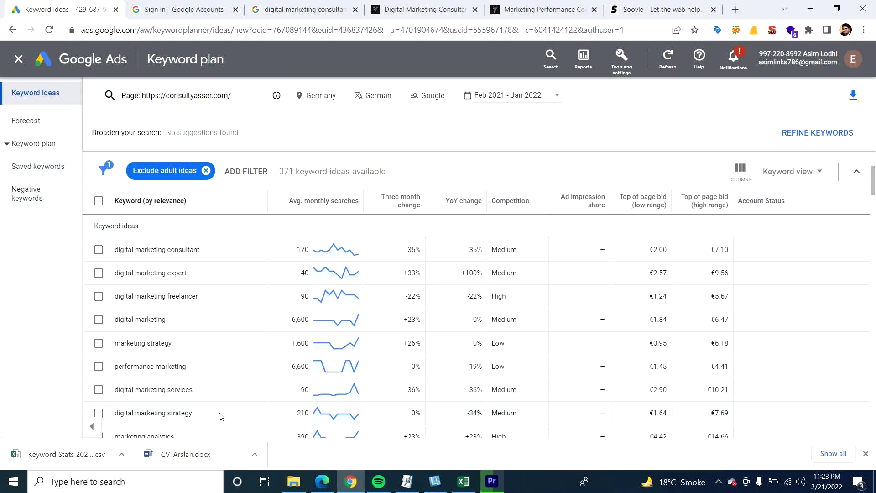
scroll(221, 416, down, 3)
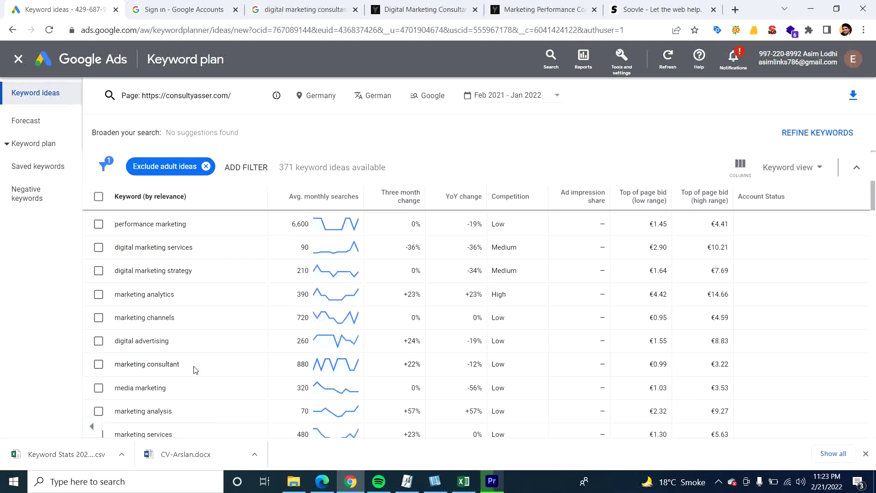
scroll(223, 407, down, 2)
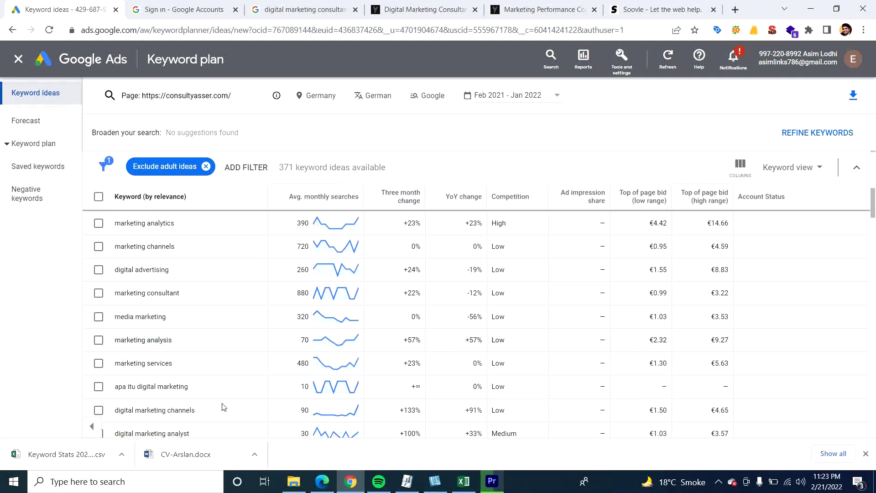
scroll(223, 370, down, 3)
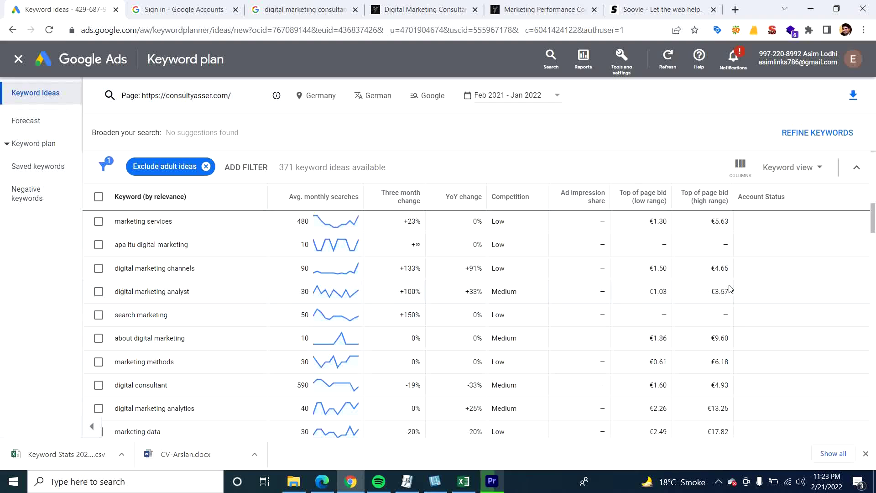
Step: Download the keyword ideas as .csv and open Keyword Stats 2022-02-21 at 23_23_57
click(853, 100)
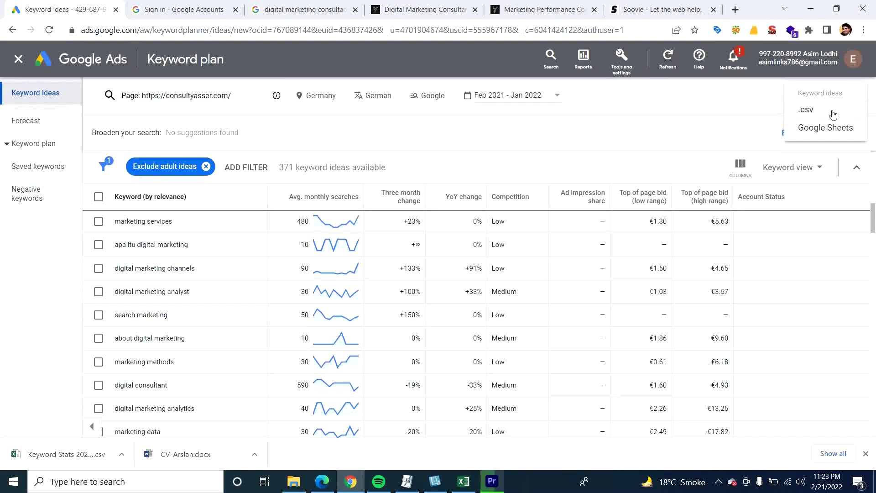
click(833, 115)
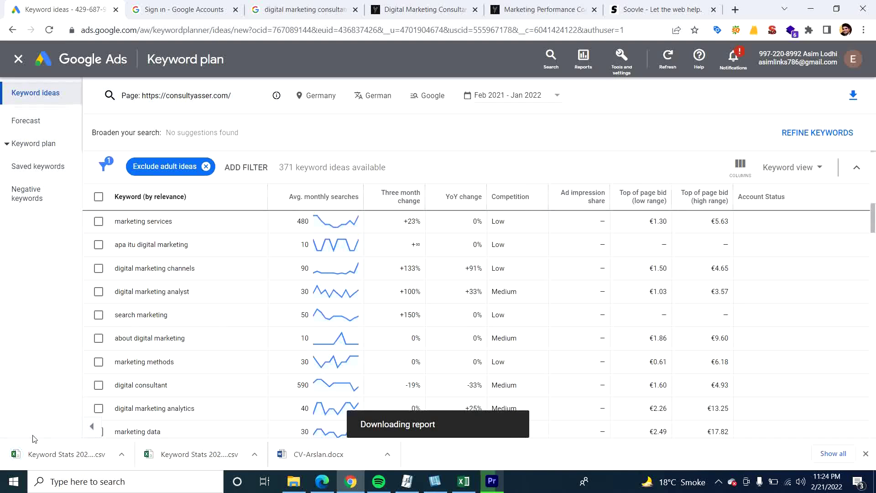
click(42, 458)
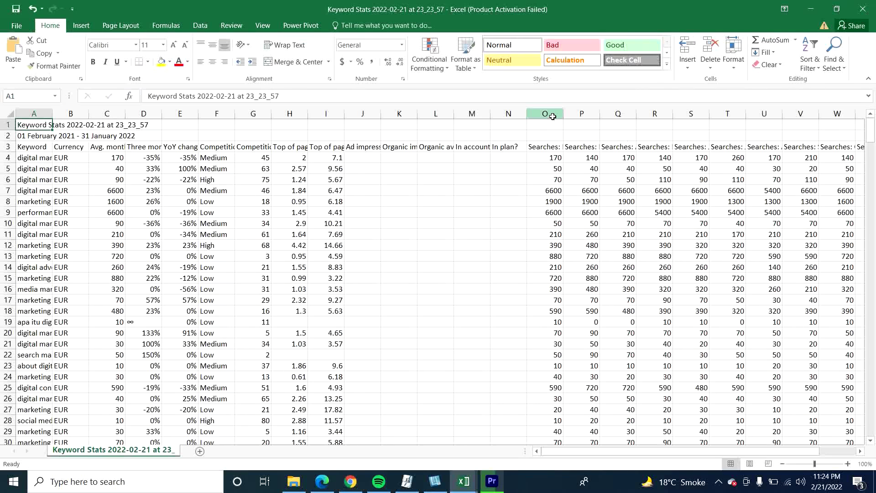
Step: Delete the monthly searches columns O through AA and widen columns G and A
drag(552, 117, 808, 150)
right_click(447, 125)
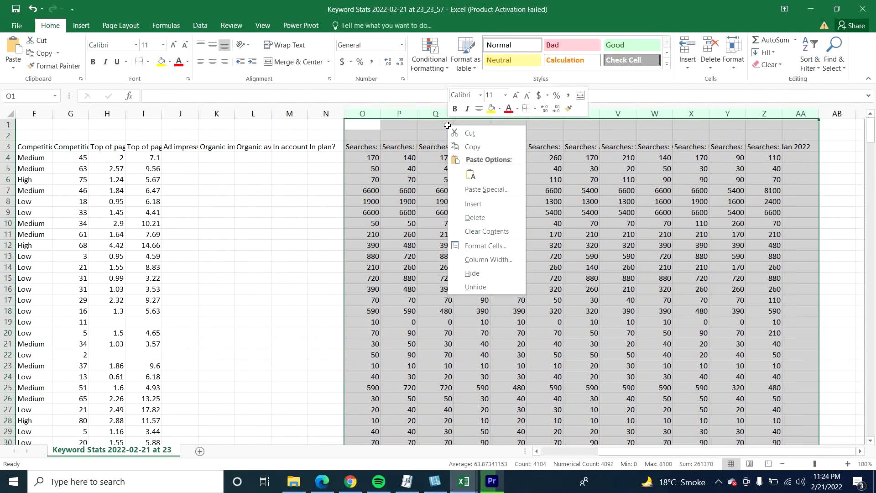
click(474, 218)
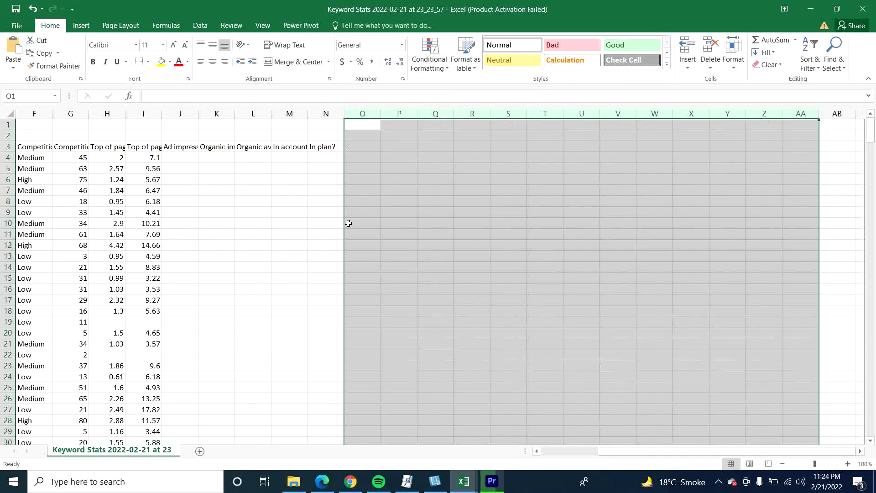
click(279, 265)
drag(623, 453, 475, 463)
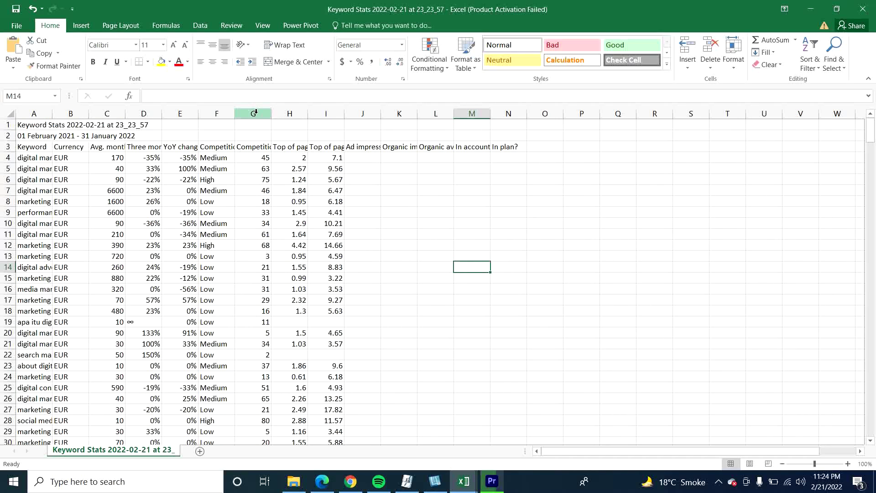
drag(272, 113, 306, 114)
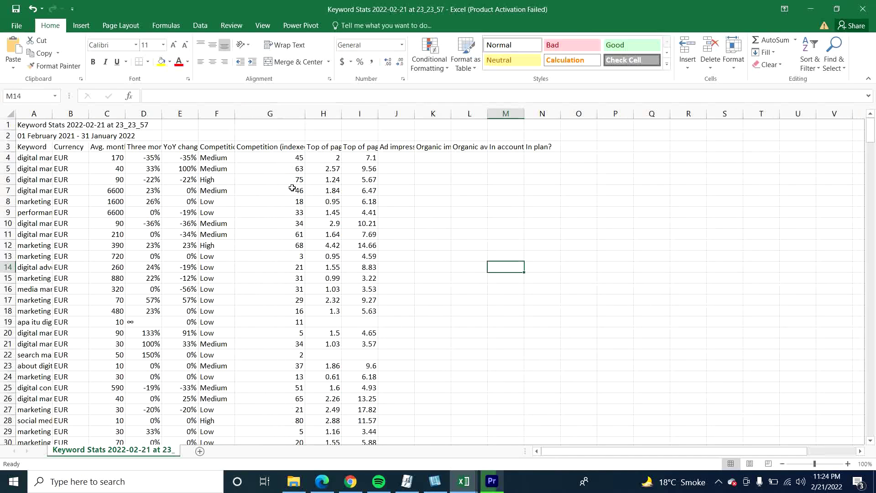
drag(52, 113, 130, 120)
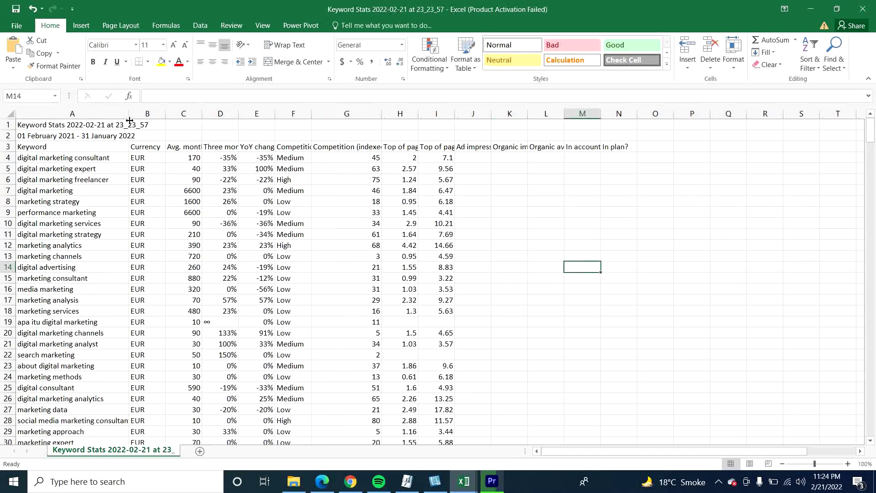
Step: Delete the Currency, Three month change, YoY change and G–L columns, widening B and F
click(157, 114)
right_click(156, 114)
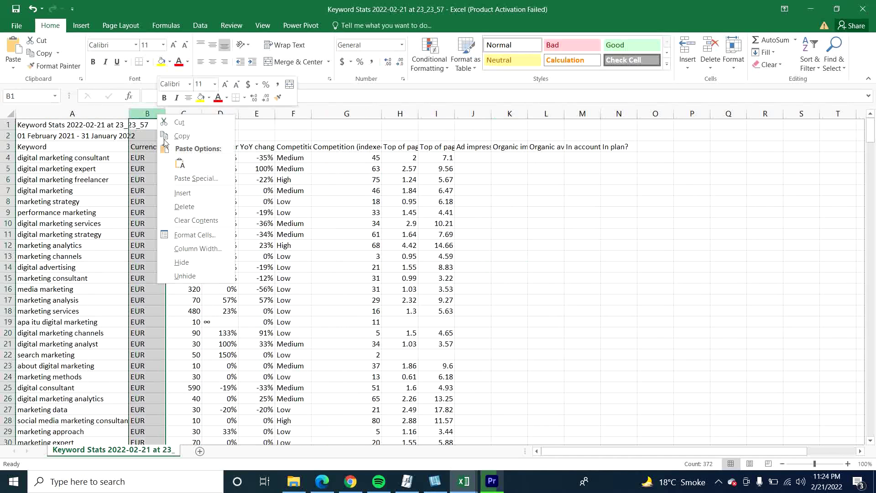
click(184, 206)
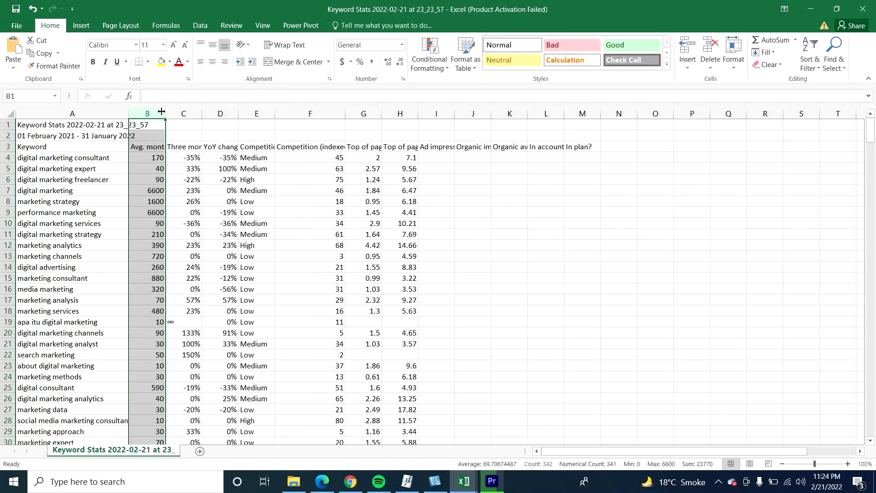
drag(162, 111, 233, 114)
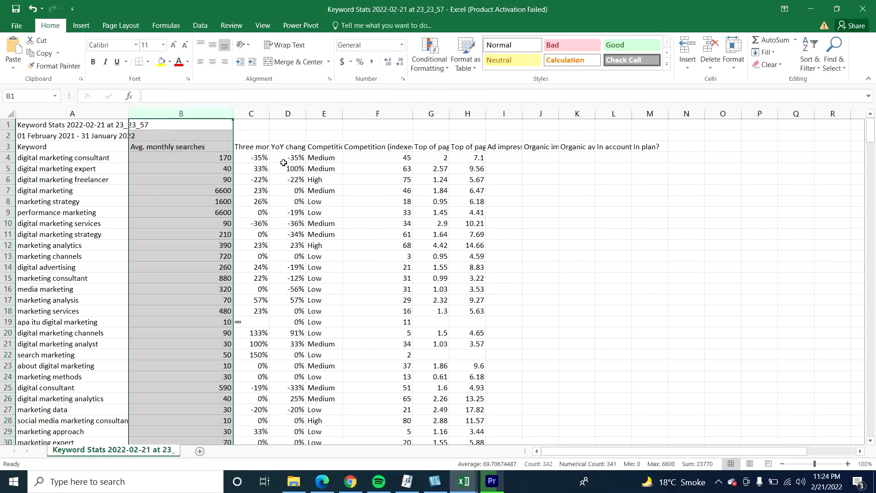
click(253, 114)
right_click(253, 114)
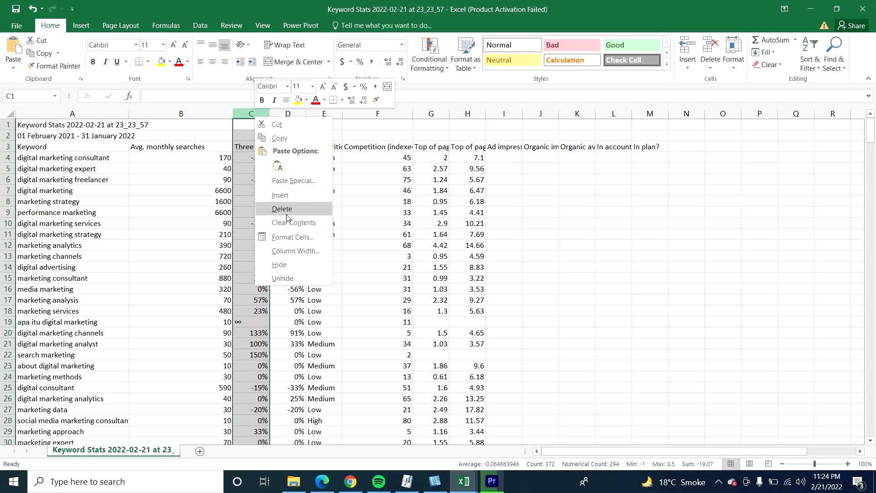
click(283, 210)
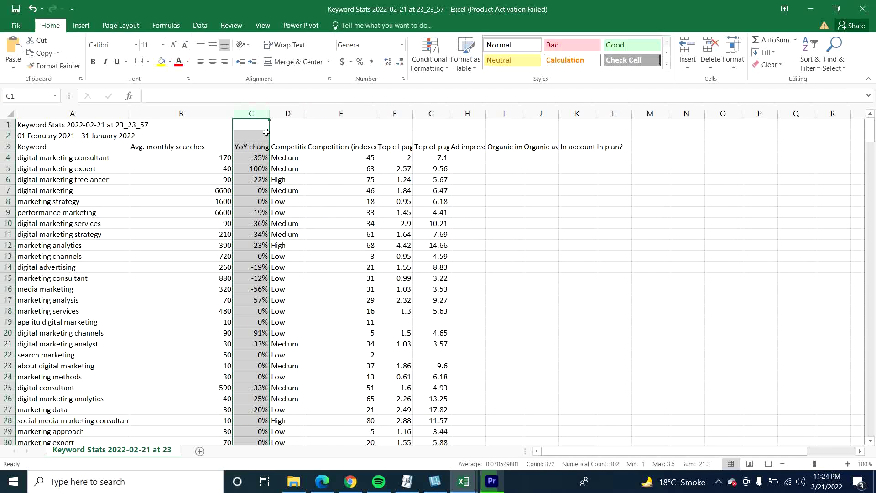
right_click(264, 114)
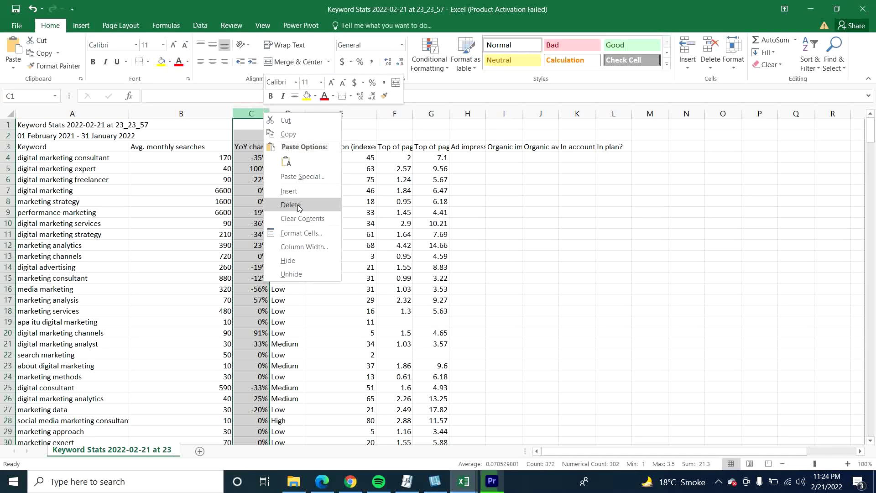
click(298, 207)
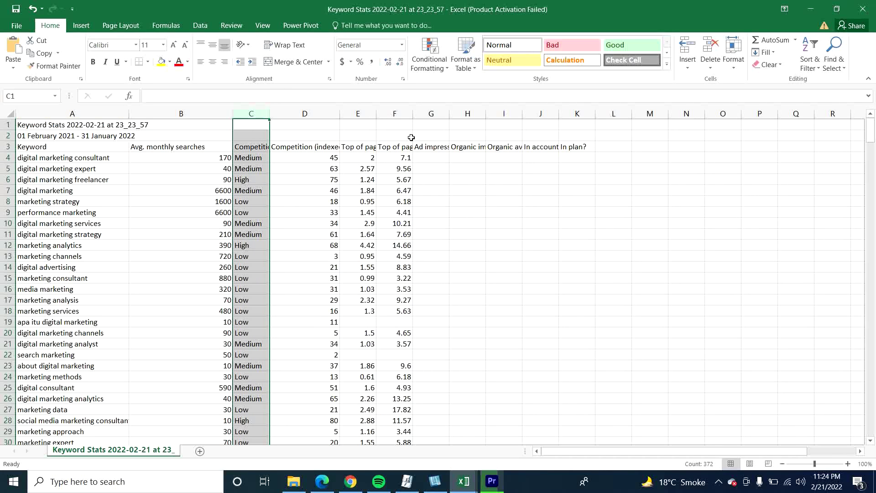
drag(417, 105, 689, 113)
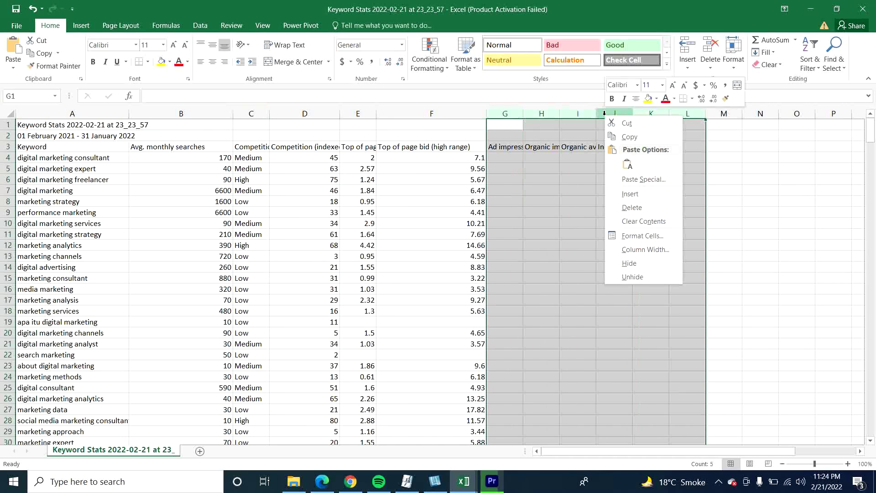
click(633, 207)
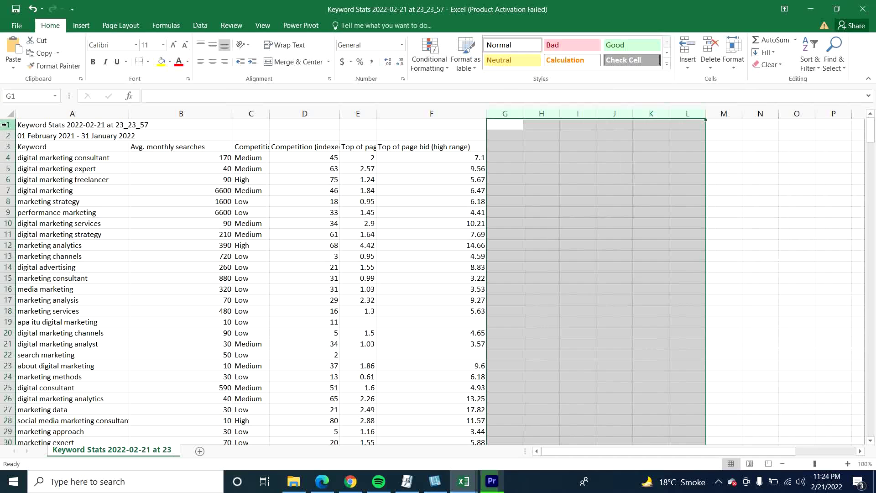
Step: Delete the report title row and the date range row at the top
click(5, 125)
right_click(6, 126)
click(34, 216)
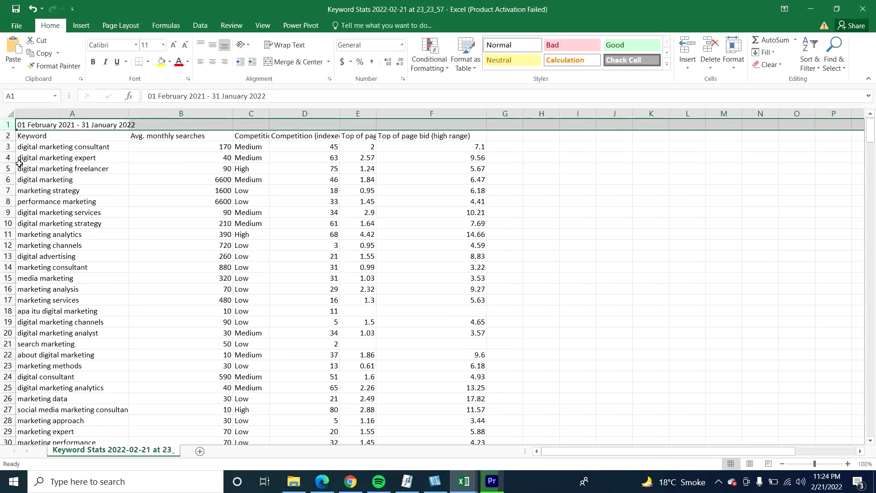
right_click(6, 123)
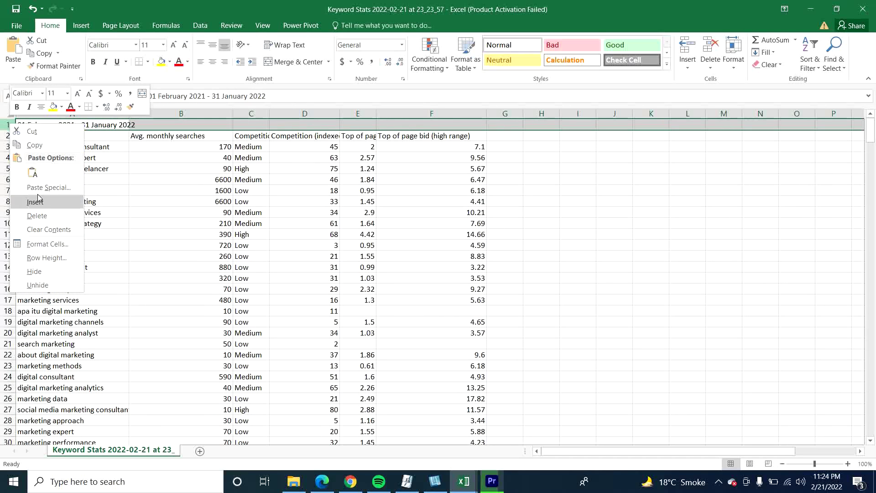
click(37, 215)
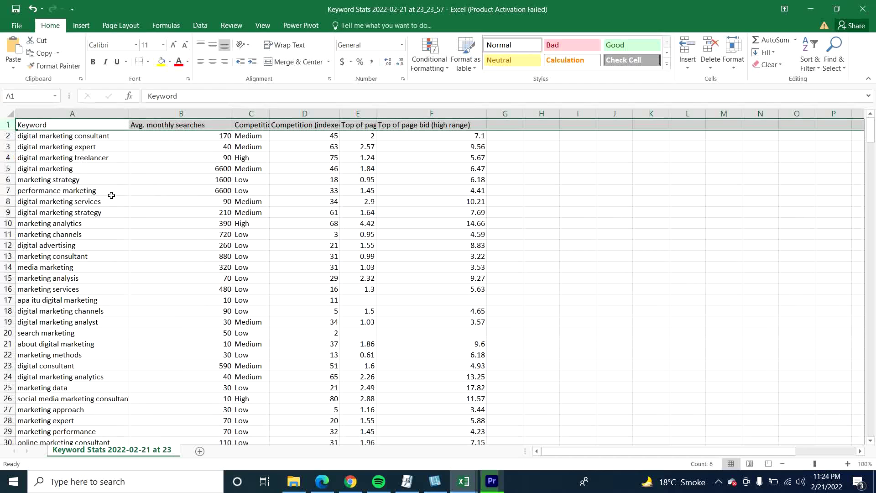
Step: Convert the keyword data A1:F372 into a table with headers (Table1)
click(117, 156)
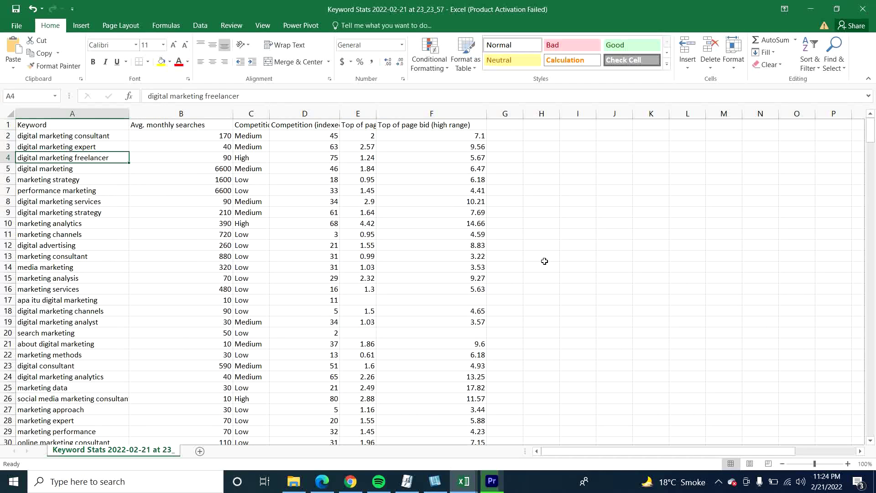
key(ctrl+t)
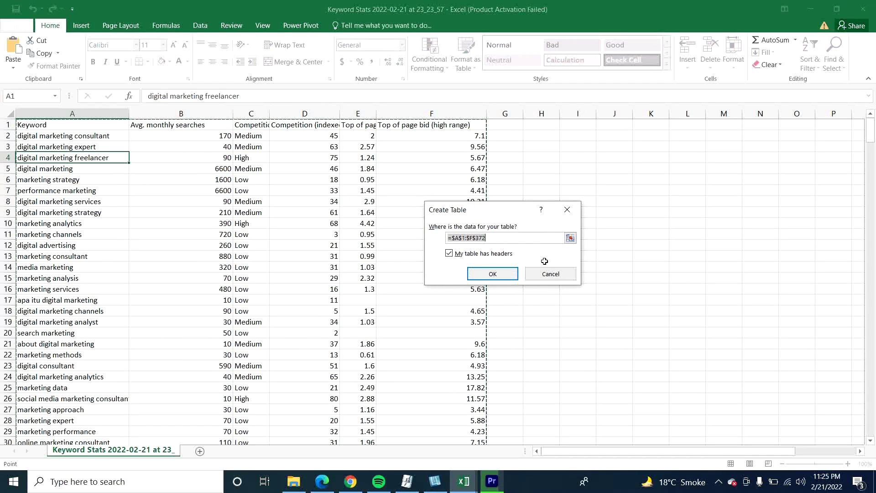
key(Return)
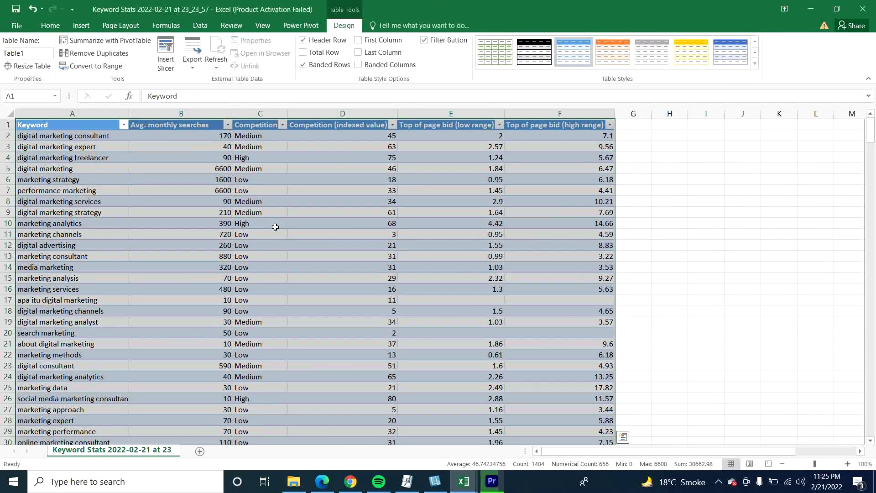
click(268, 157)
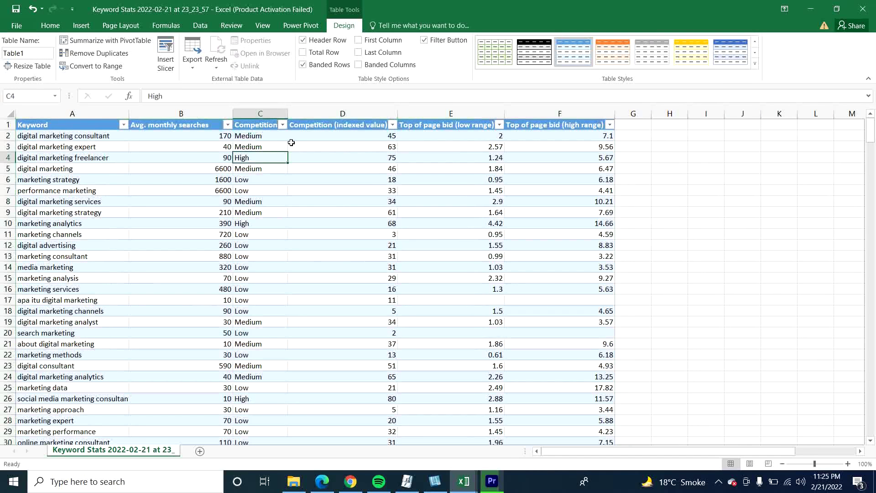
Step: Filter the Competition column to Low only, leaving 90 of 371 keywords
click(282, 125)
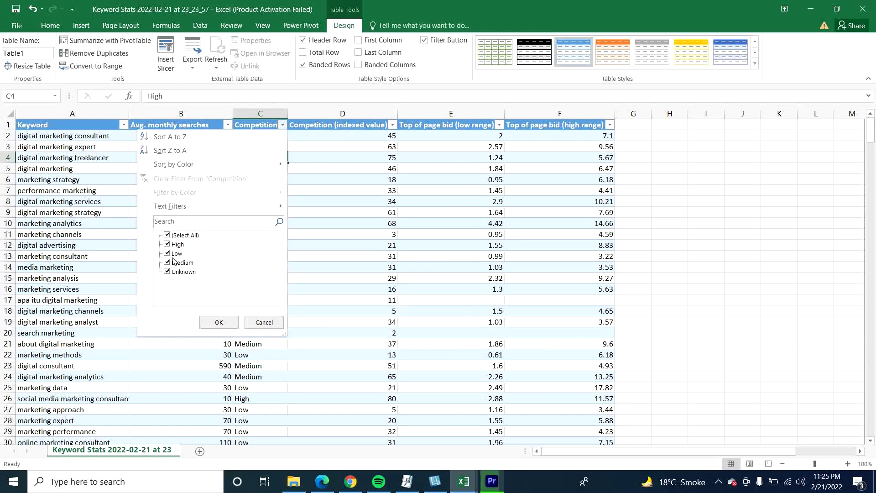
click(167, 235)
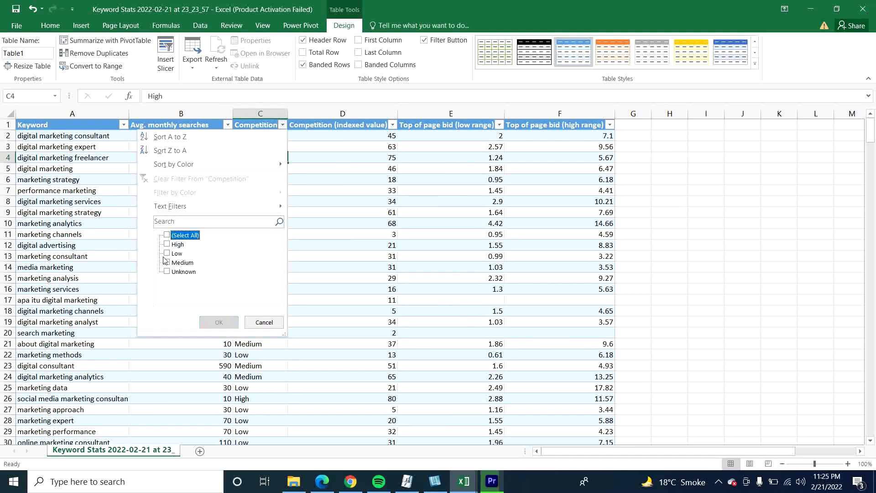
click(167, 253)
click(219, 322)
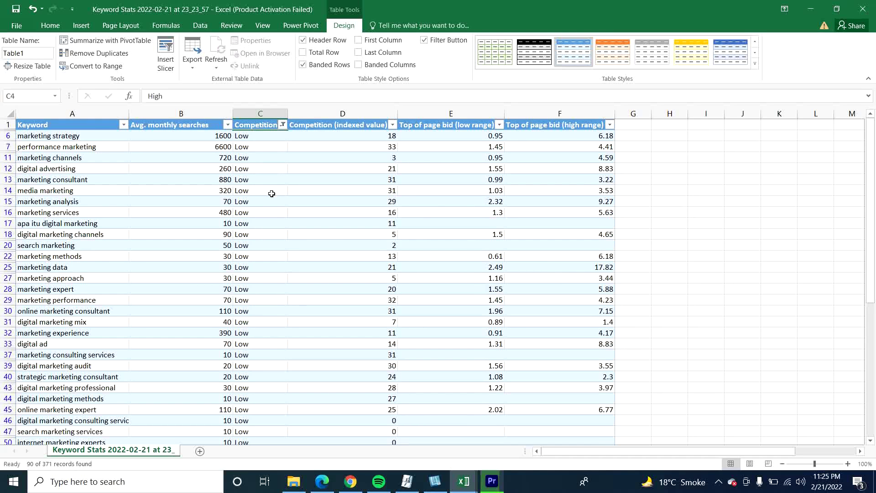
click(227, 125)
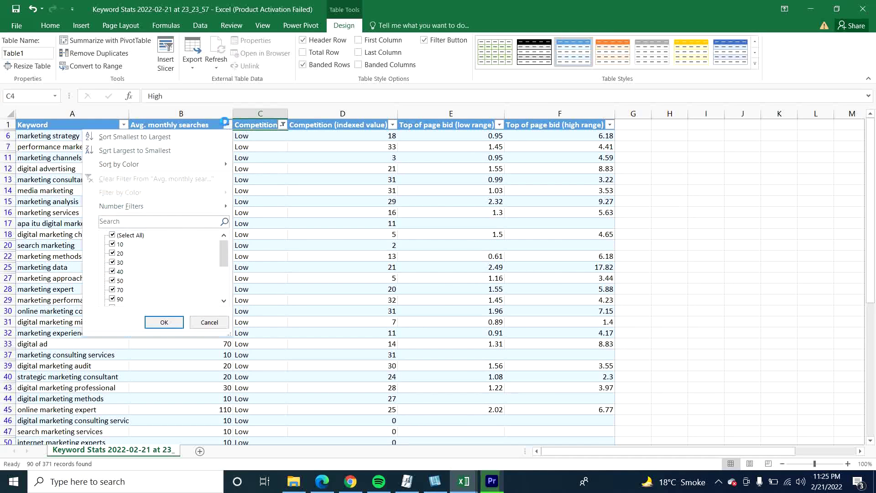
Step: Sort by Avg. monthly searches largest first and check the top volumes and bid ranges
click(138, 151)
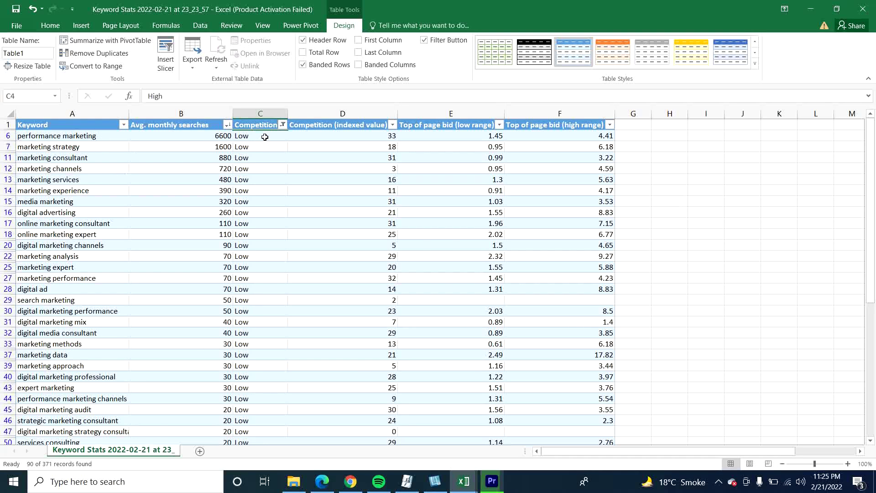
drag(187, 136, 193, 164)
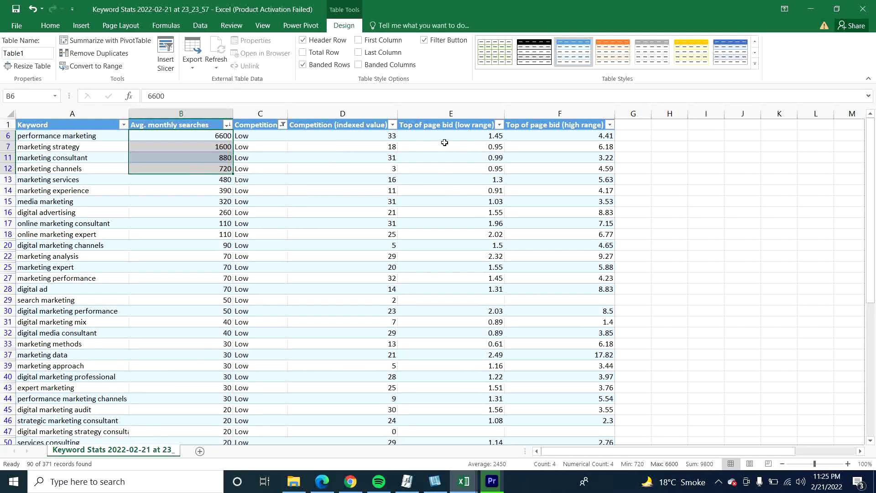
click(434, 150)
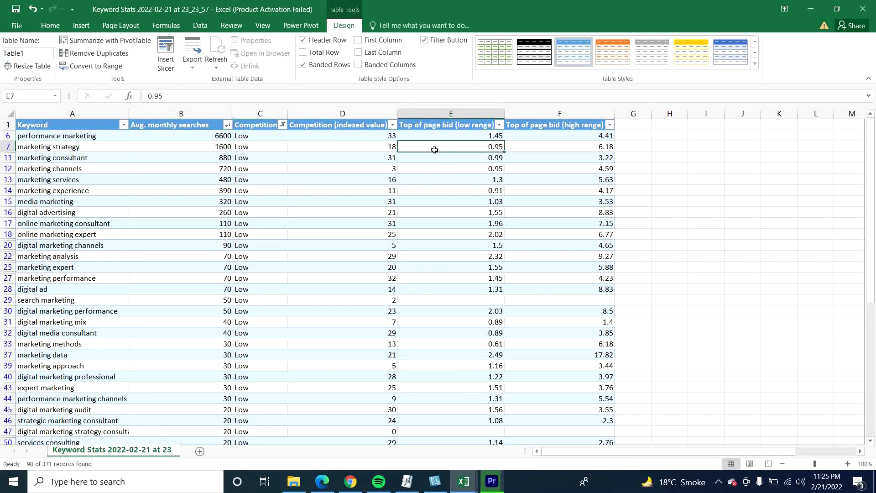
click(552, 140)
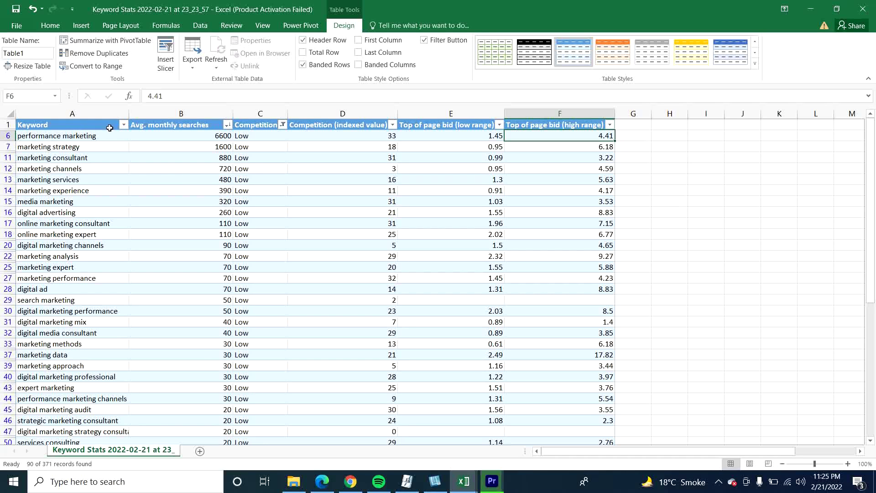
Step: Copy the top keyword 'performance marketing' and bring up Chrome
click(87, 138)
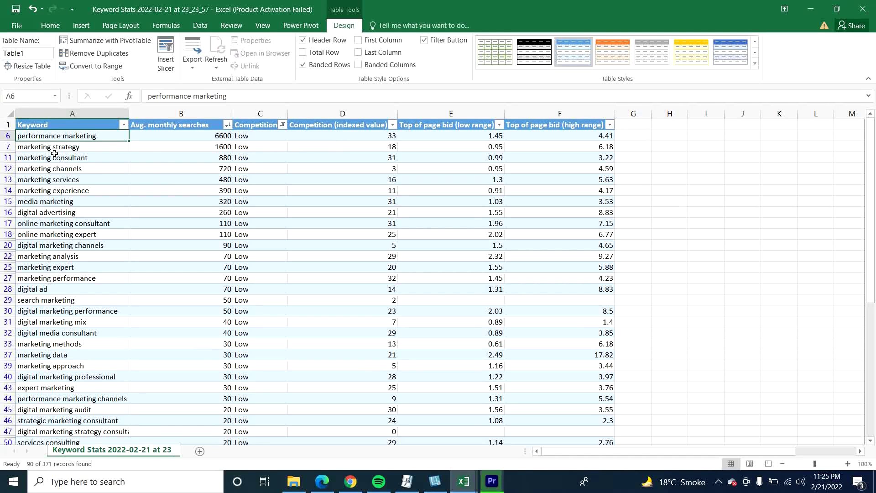
key(ctrl+c)
click(361, 490)
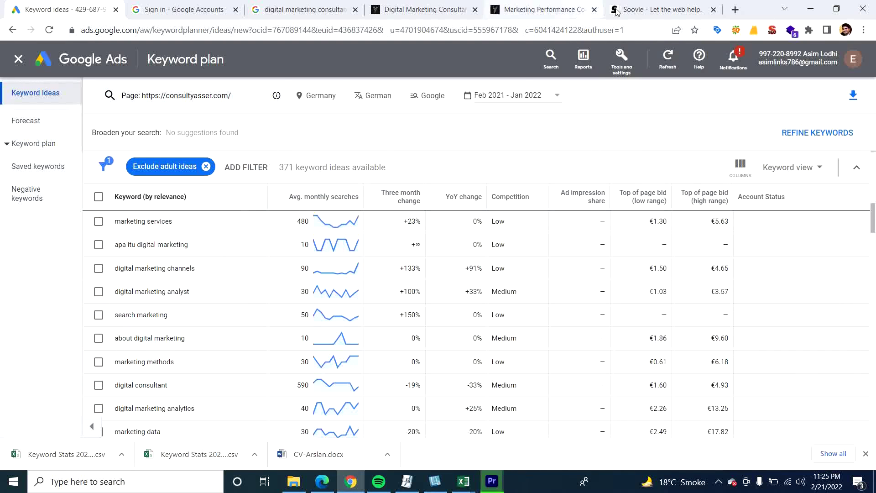
Step: Switch to the Soovle tab in Chrome
click(657, 10)
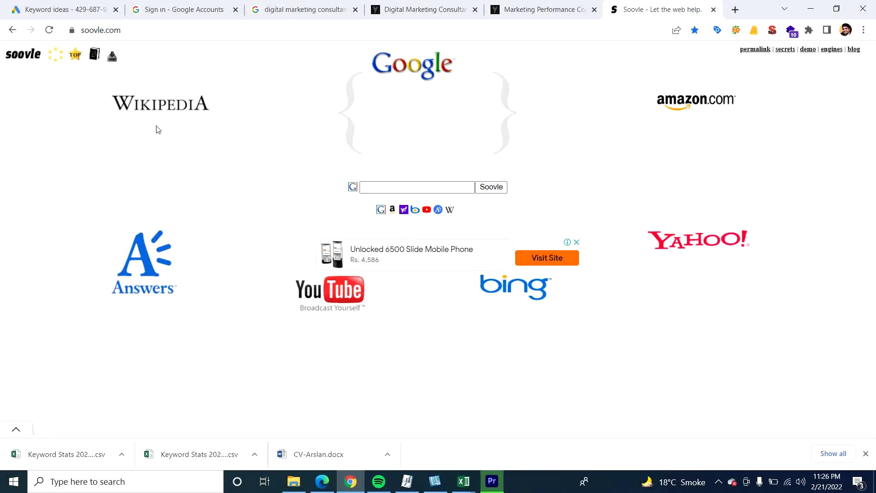
Step: Paste 'performance marketing' into Soovle, review its suggestions, then return to Keyword ideas
click(383, 183)
key(ctrl+v)
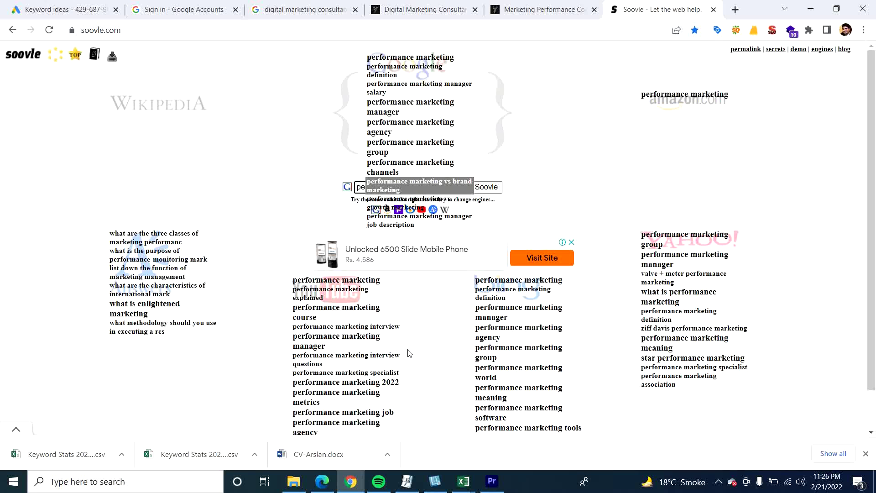
scroll(410, 353, down, 1)
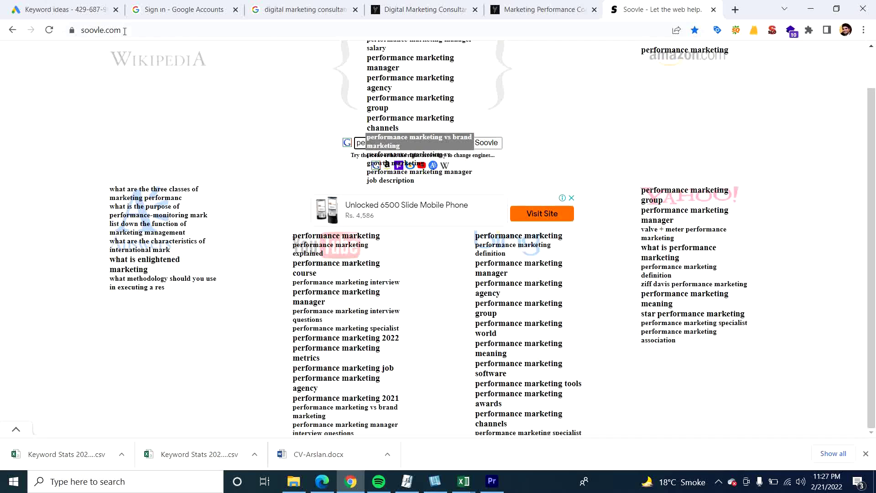
click(89, 6)
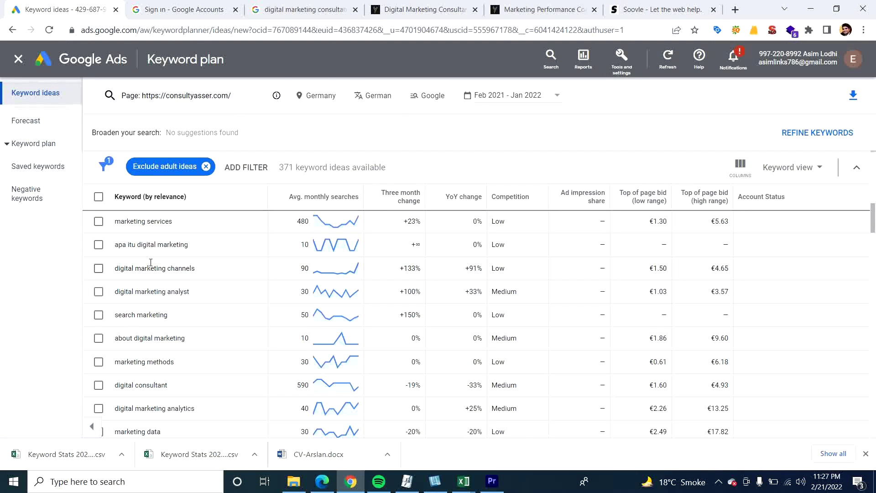
scroll(225, 268, up, 2)
scroll(225, 268, up, 5)
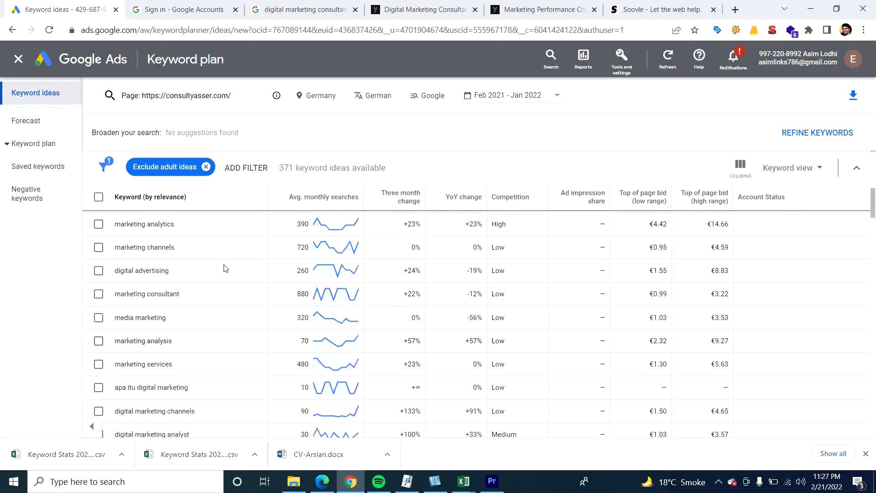